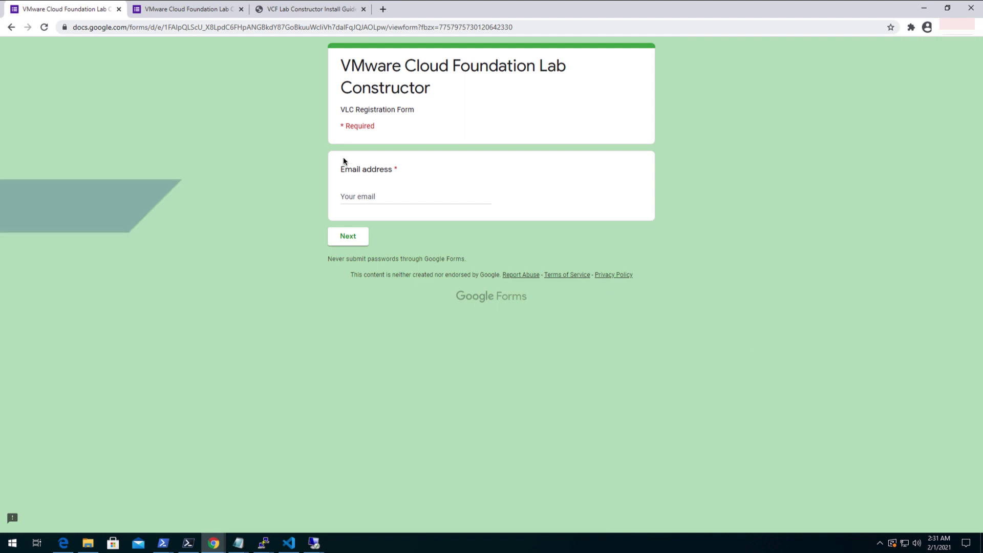
Show the form's download-links confirmation page, then bring up the C:\VLC folder in File Explorer.
left_click(192, 9)
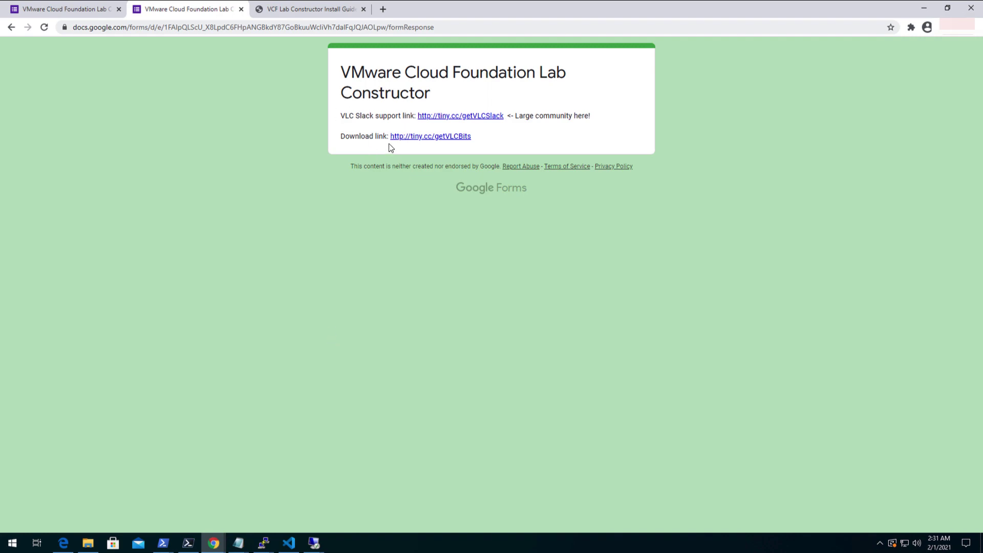
mouse_move(88, 542)
left_click(88, 500)
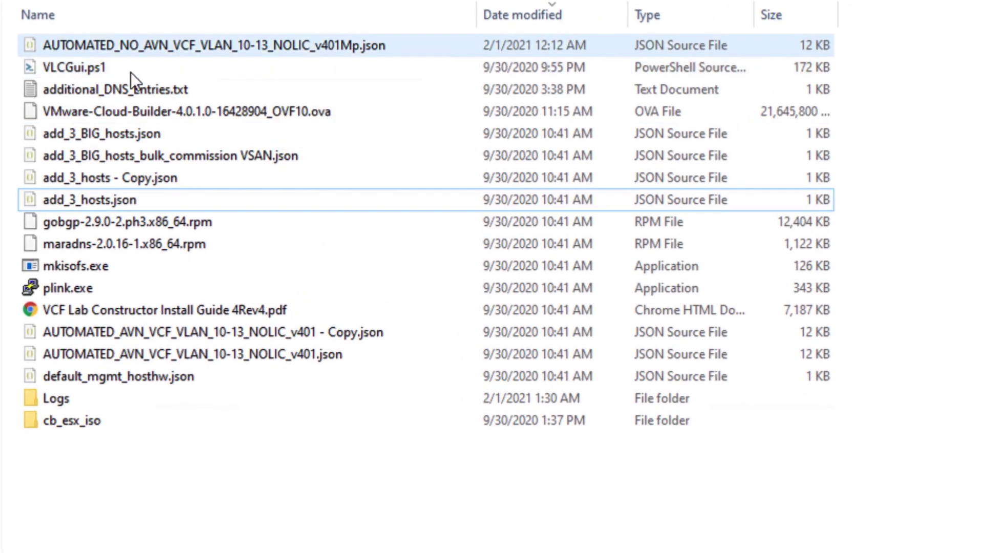
Select VLCGui.ps1, the AUTOMATED_NO_AVN JSON and the Cloud Builder 4.0.1.0 OVA in C:\VLC.
left_click(127, 75)
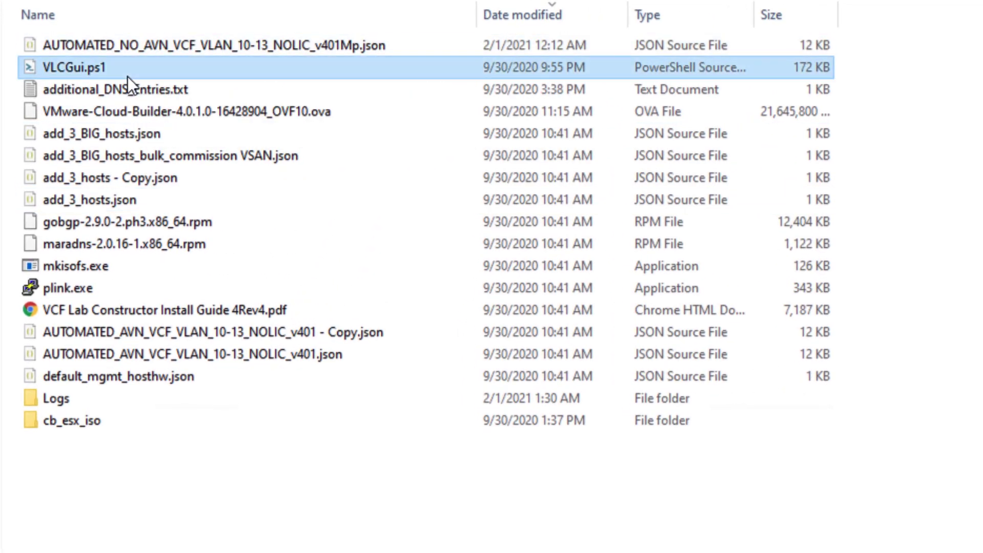
left_click(168, 45)
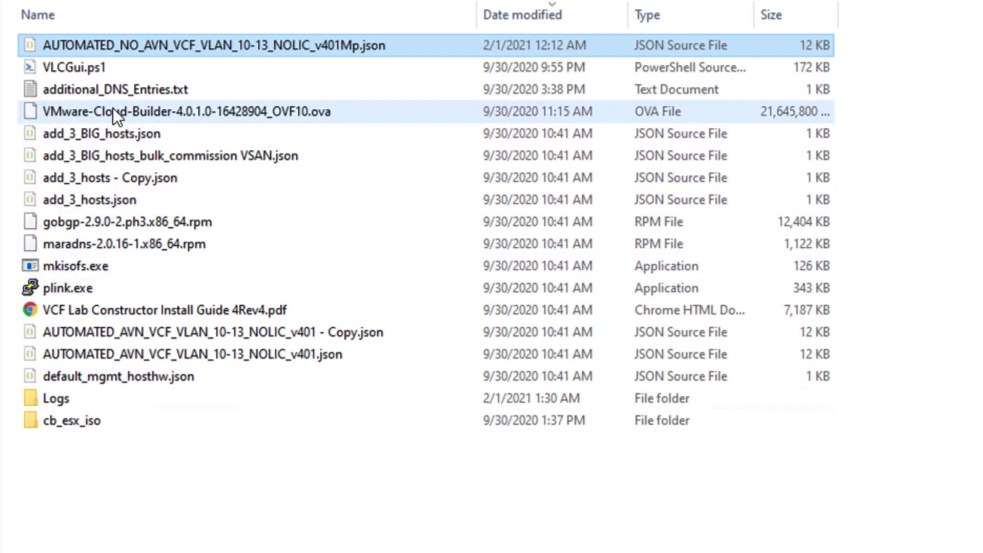
left_click(364, 115)
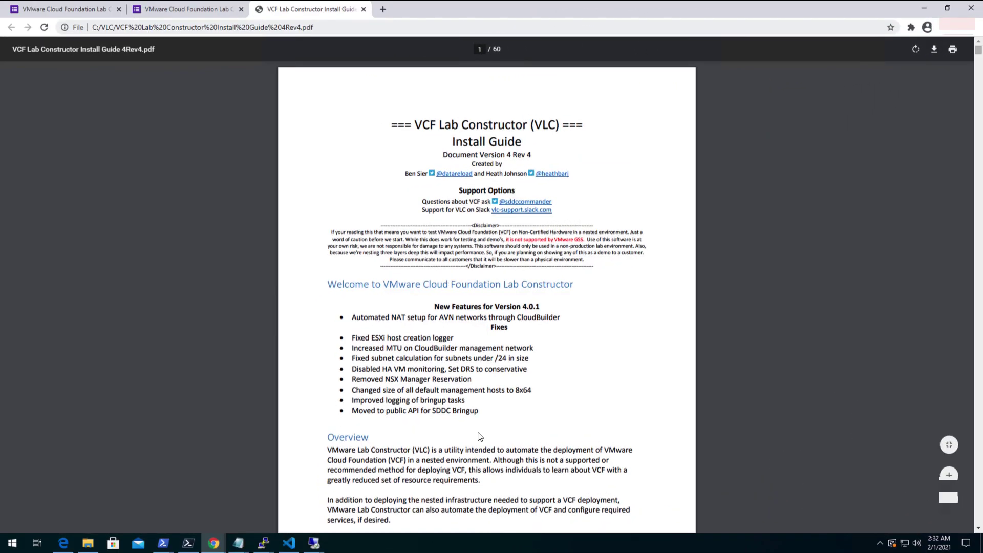
Scroll the install guide PDF down to the Quick Start Step 1 host requirements.
scroll(479, 436, "down", 5)
scroll(479, 436, "down", 7)
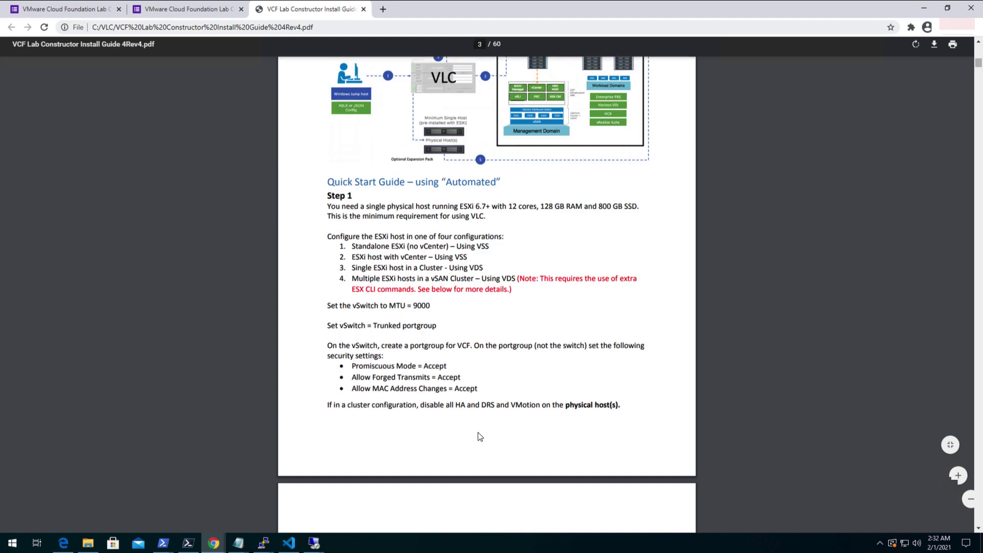
scroll(447, 387, "down", 2)
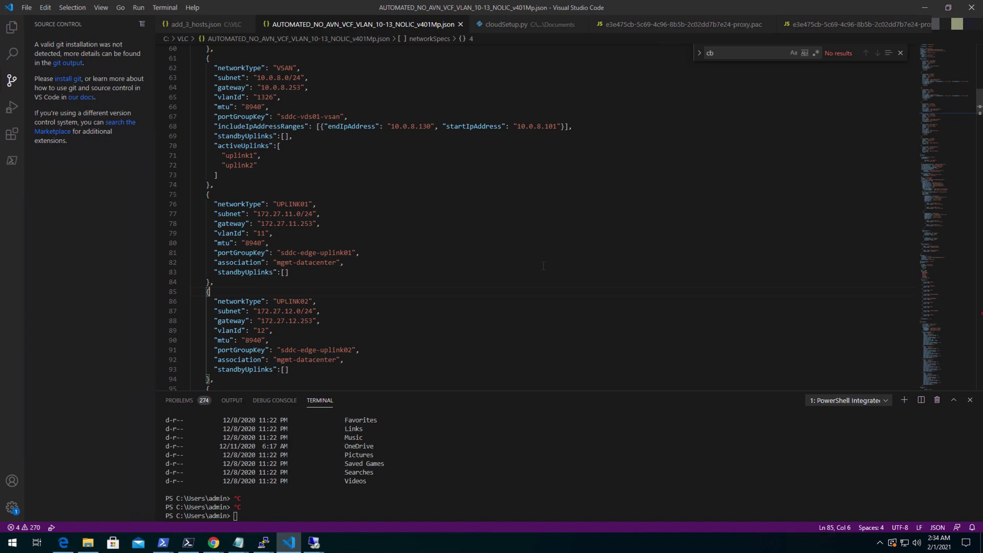
Place the PowerShell console beside the VLC folder and enter .\VLCGui.ps1 via tab completion.
left_click(88, 542)
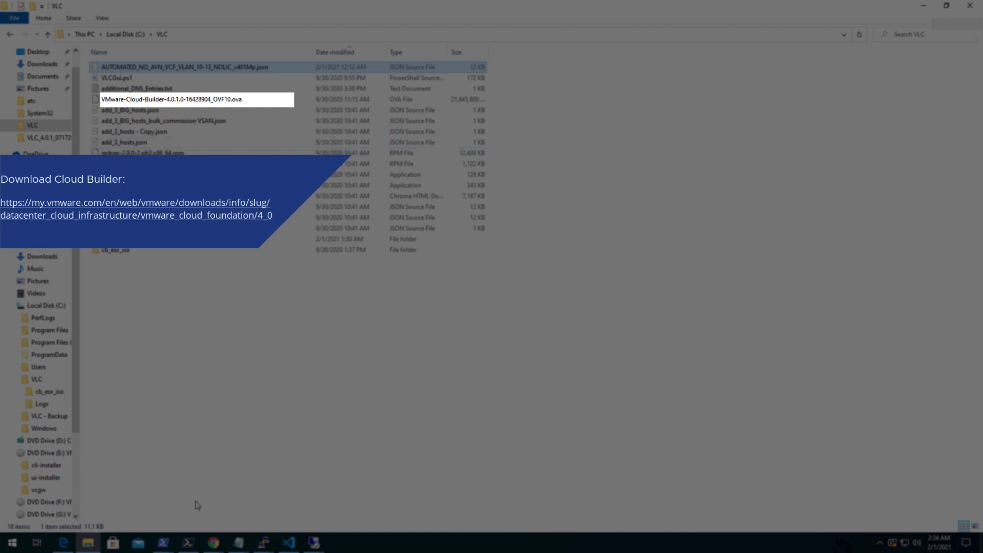
left_click(187, 543)
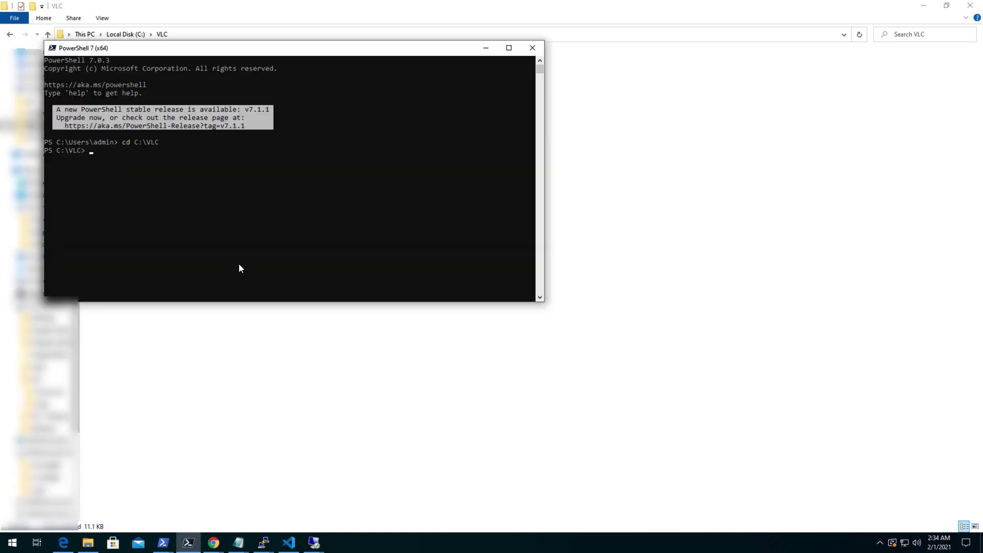
left_click(225, 230)
left_click_drag(221, 53, 420, 96)
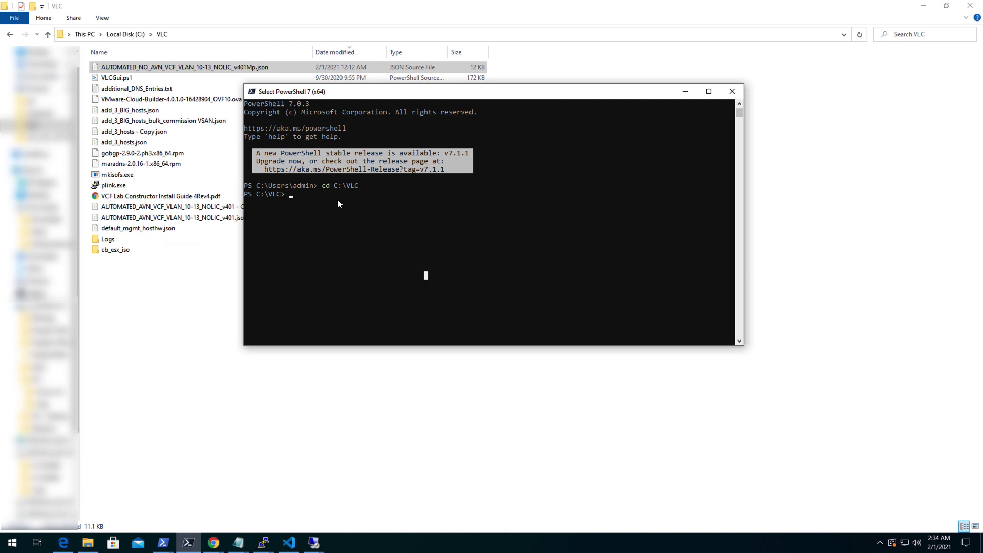
type(".\\")
type("V")
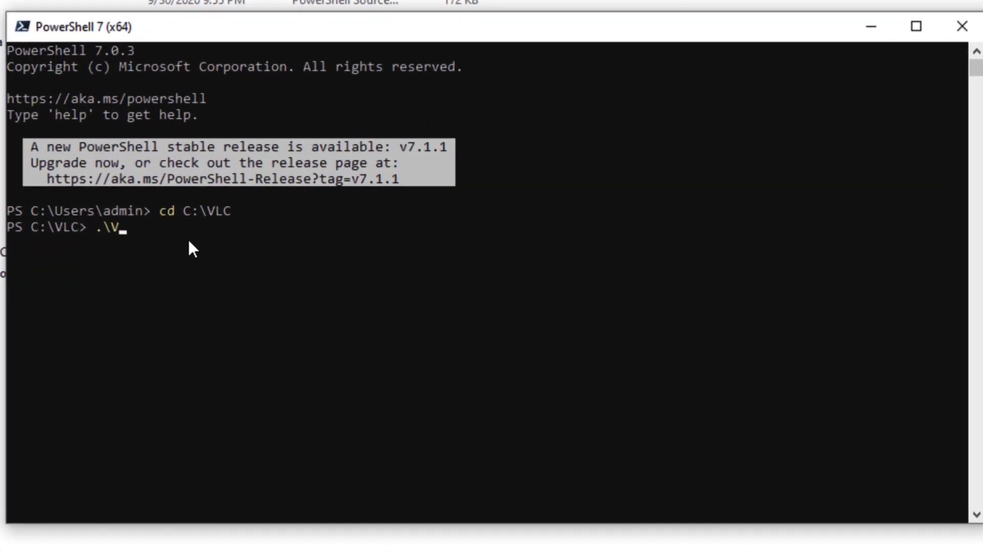
type("L")
key("Tab")
Run VLCGui.ps1 and wait for the PowerCLI check and the Lab Constructor 4.0.1b GUI.
key("Return")
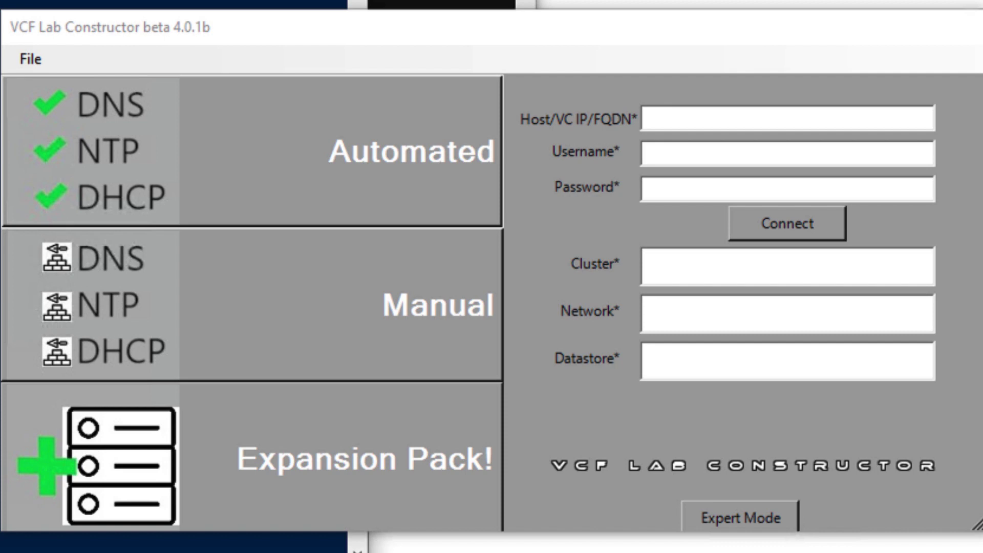
Load AUTOMATED_NO_AVN_VCF_VLAN_10-13_NOLIC_v401Mp.json into the Automated form, filling VLAN 1326 and 172.26.48.0/24.
left_click(740, 518)
left_click(206, 85)
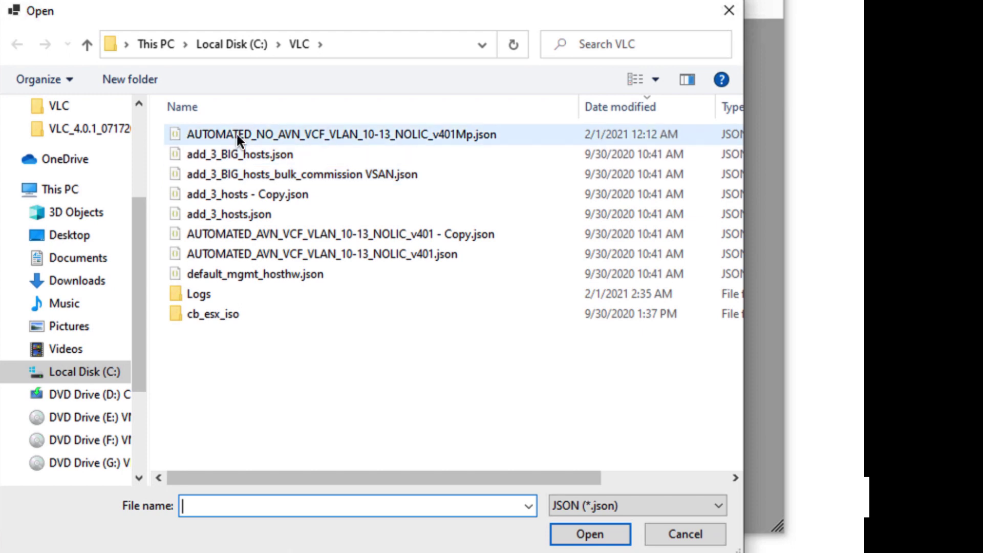
left_click(249, 134)
left_click(568, 534)
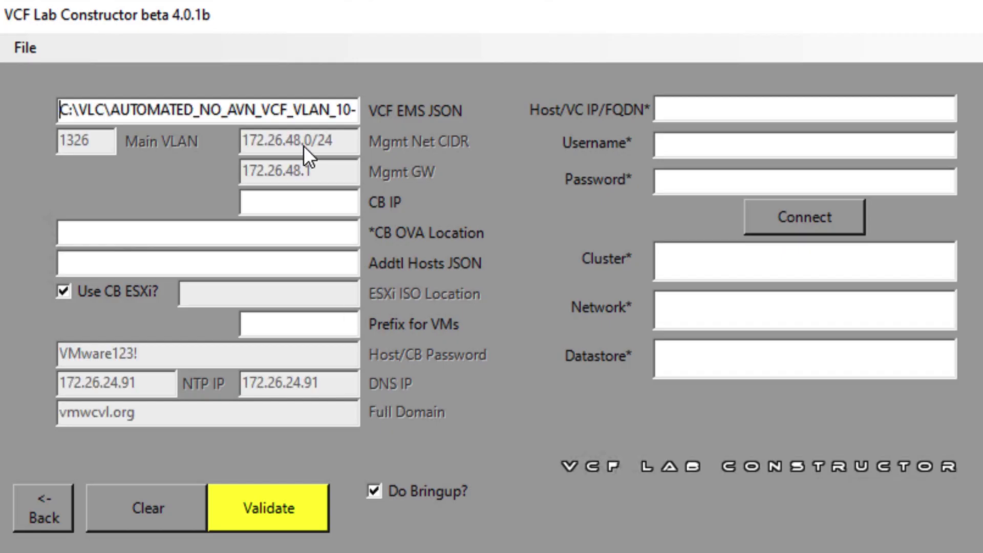
left_click(290, 203)
Enter Cloud Builder IP 172.26.48.191 and VM name prefix vcf-bh.
type("172.26")
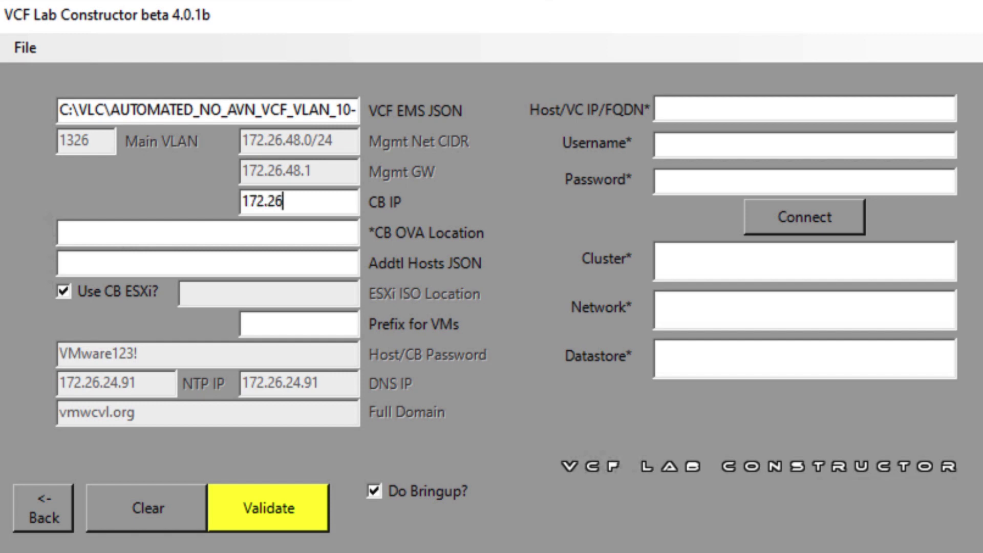
type(".48.191")
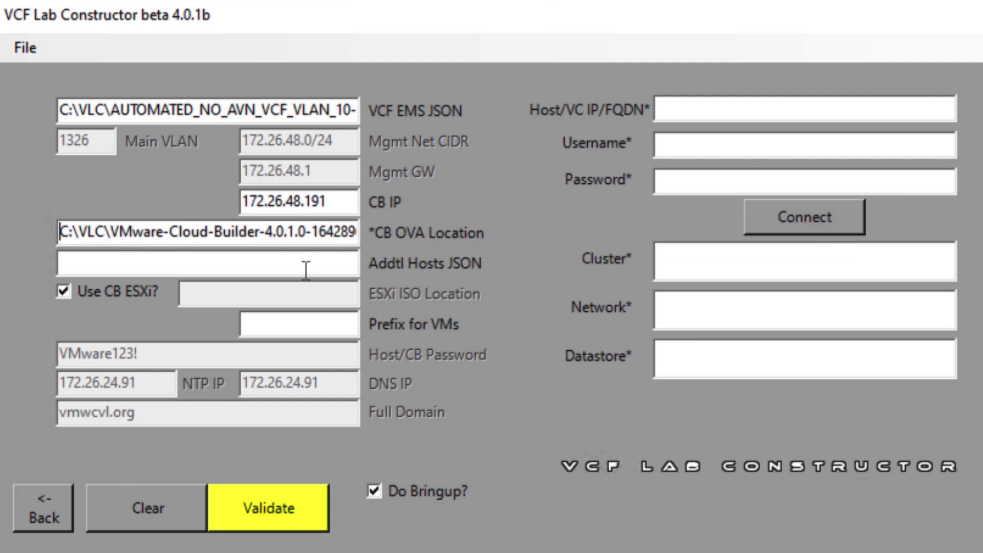
left_click(318, 328)
type("vcf-bh")
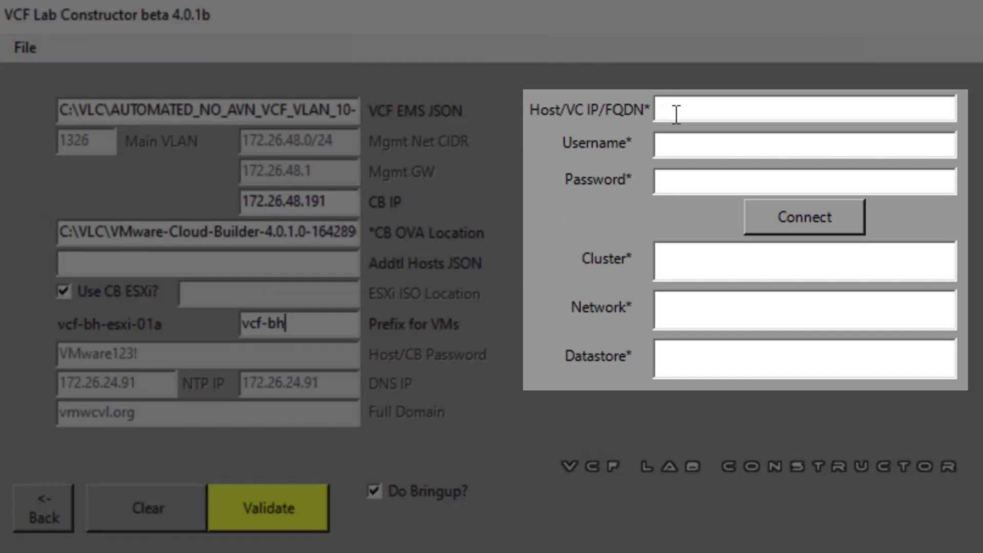
Connect to vCenter vcsa01.vmwcvl.org with the vSphere SSO username and password.
left_click(677, 113)
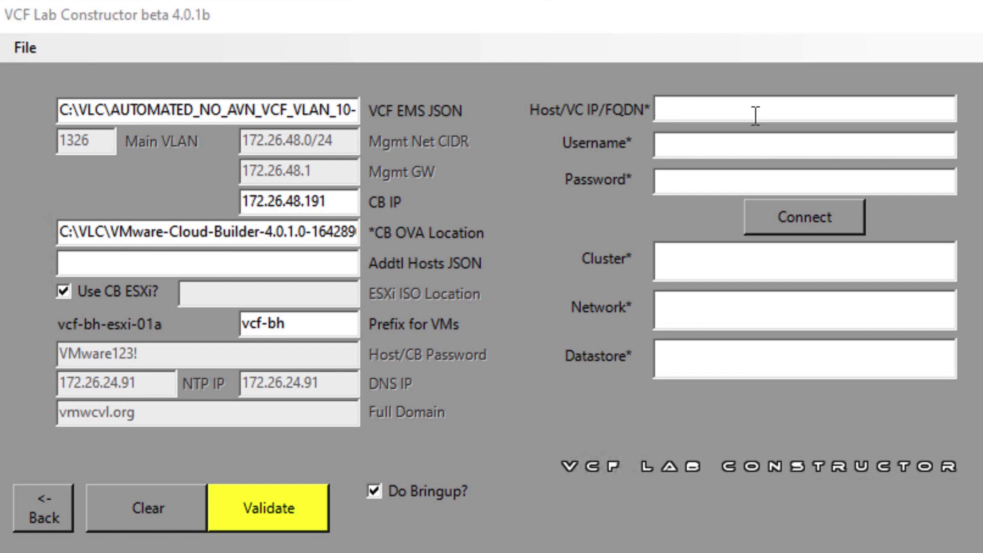
type("vcsa01.vmwcvl.org")
key("Tab")
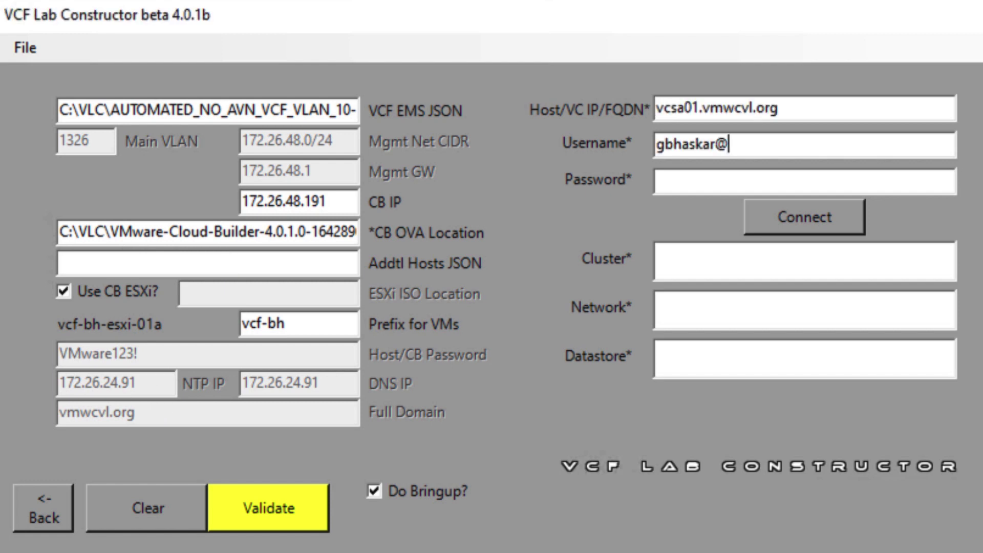
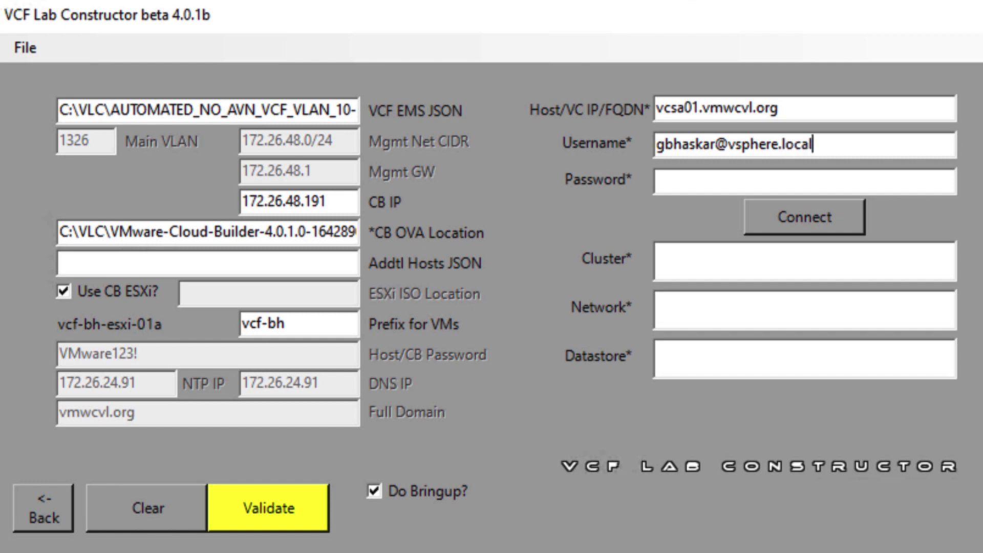
key("Tab")
type("********")
left_click(812, 217)
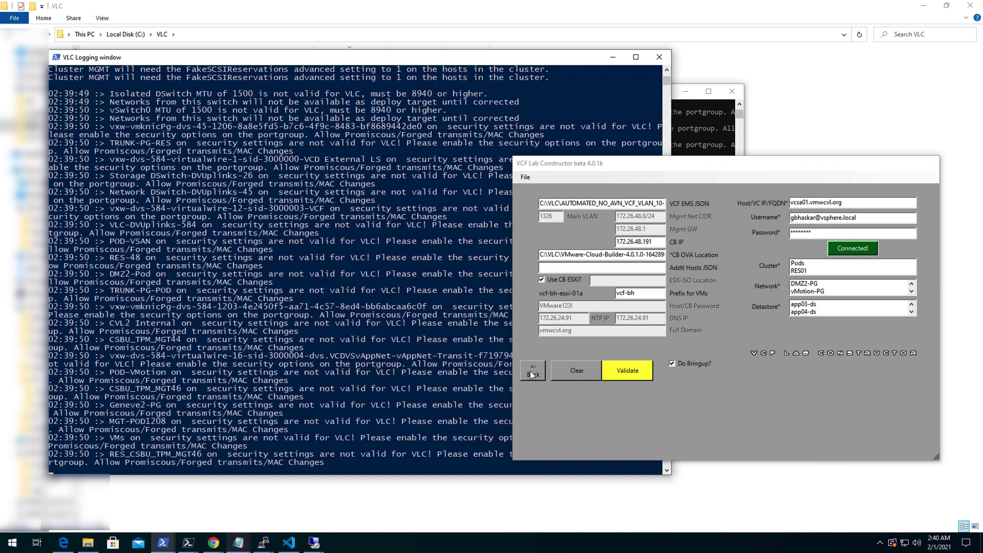
Choose the Pods cluster and the VCF-48-B network as deployment targets.
left_click(802, 264)
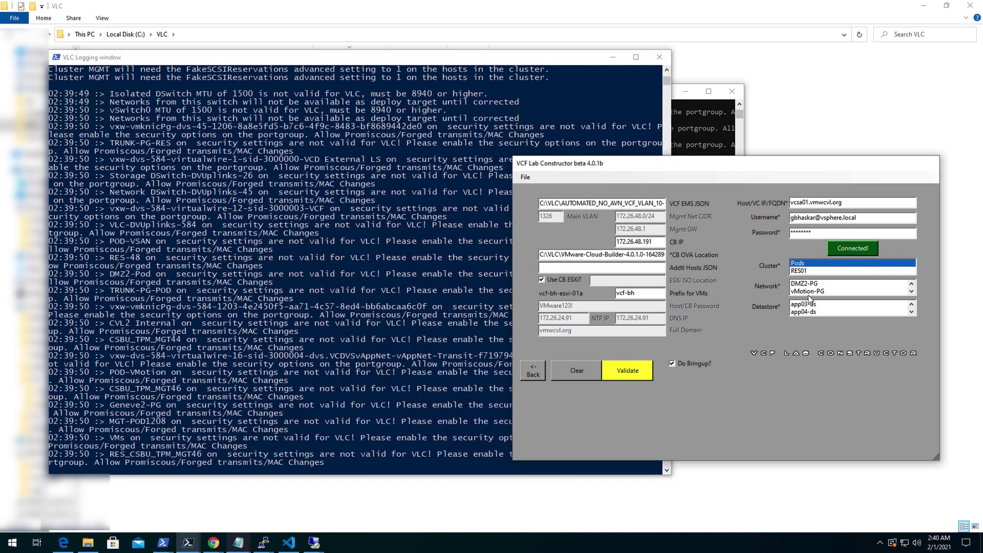
left_click(912, 292)
left_click(912, 292)
left_click(912, 292)
left_click(912, 292)
left_click(912, 292)
left_click(912, 292)
left_click(912, 292)
left_click(912, 292)
left_click(816, 291)
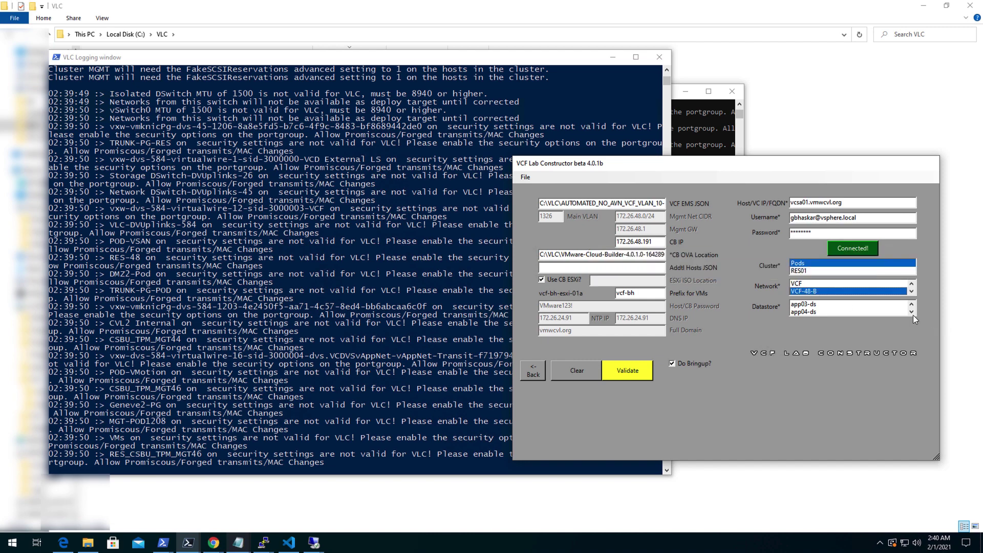
left_click(911, 312)
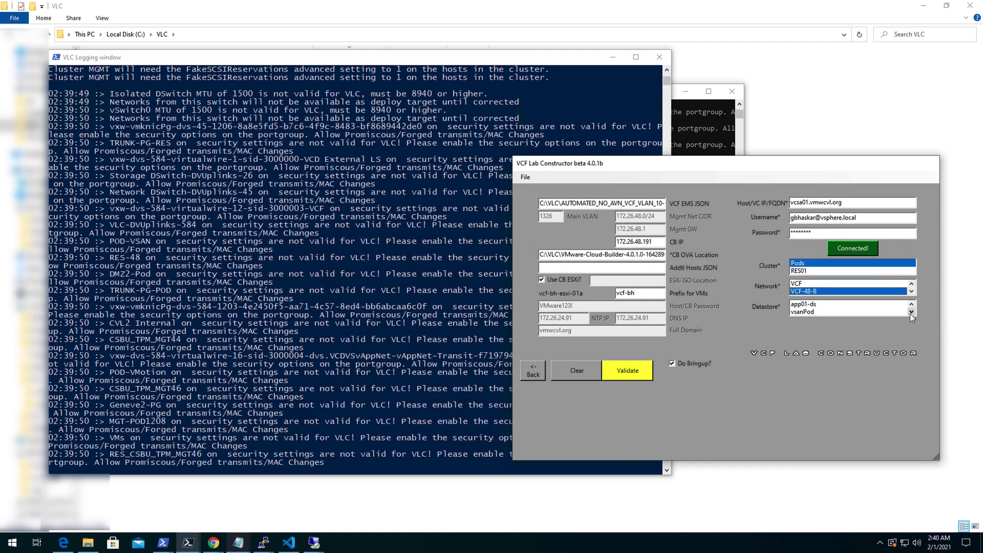
Pick the vsanPod datastore and validate until all checks pass with 8925GB free.
left_click(806, 311)
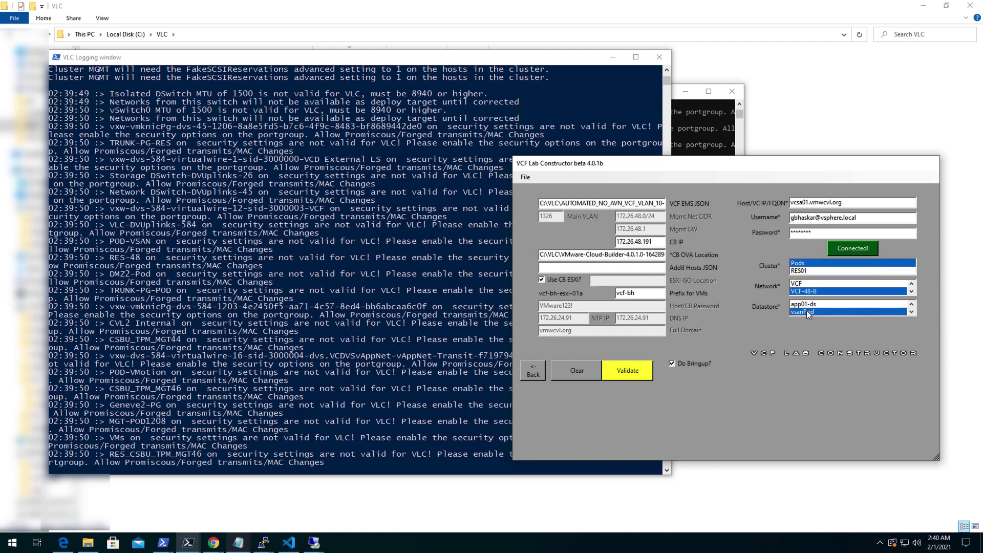
left_click(627, 368)
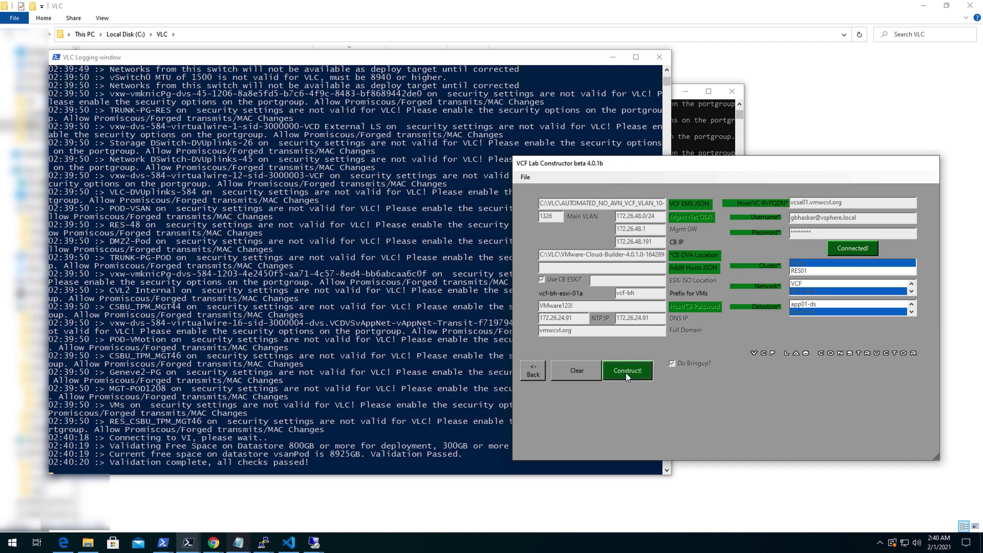
Start the Construct! build and view the process window showing the failed Cloud Builder OVF import.
left_click(625, 370)
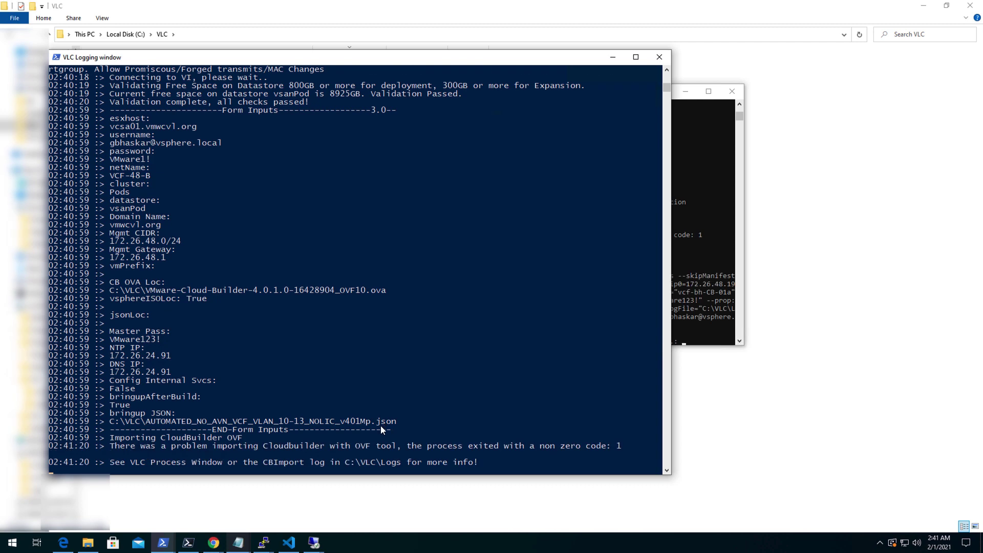
left_click(697, 318)
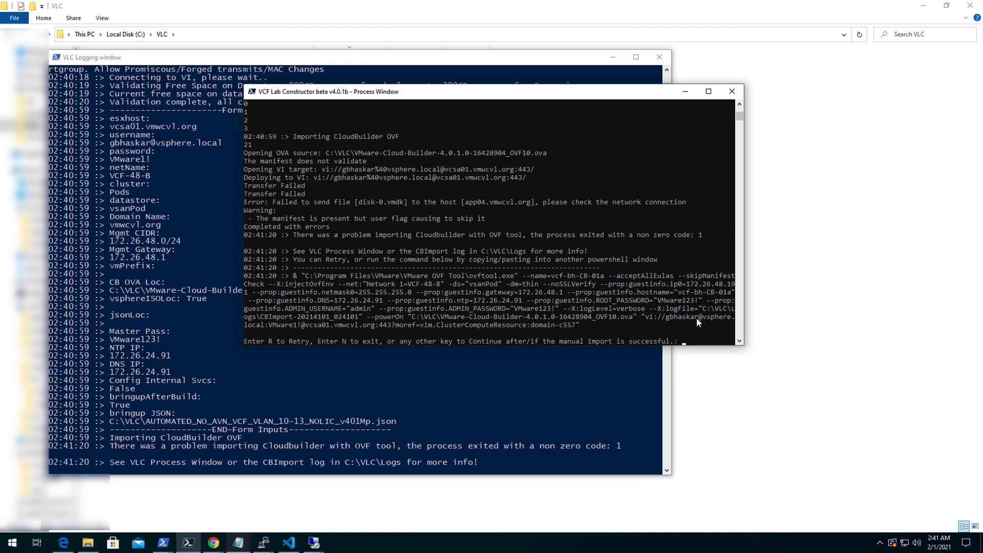
Skip the 'Enter R to Retry' prompt so the build continues after the manual Cloud Builder import.
key("Return")
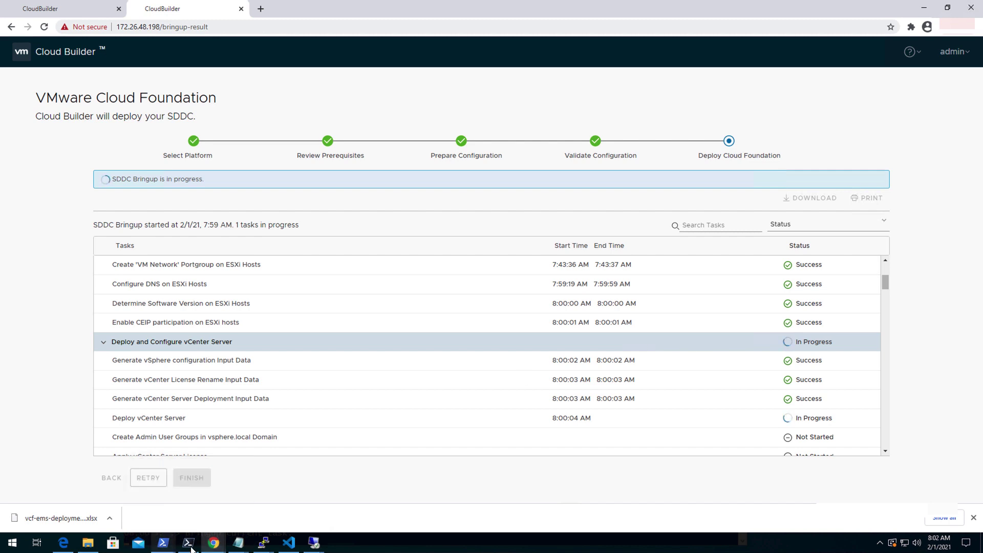
Bring the Lab Constructor PowerShell console forward while bringup works through NSX-T deployment.
mouse_move(189, 548)
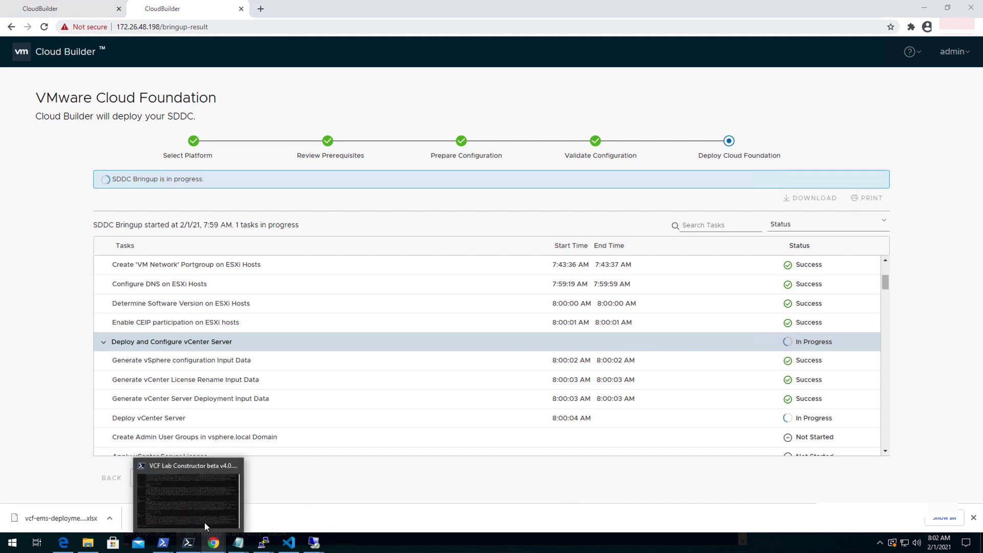
left_click(204, 472)
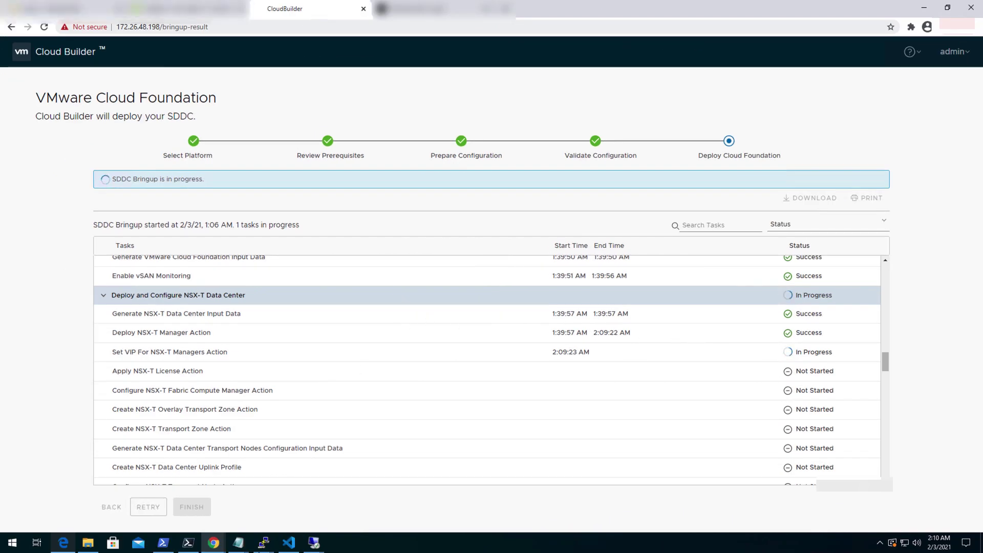
Check the Lab Constructor process and logging windows, then return to Cloud Builder's bringup results.
left_click(233, 535)
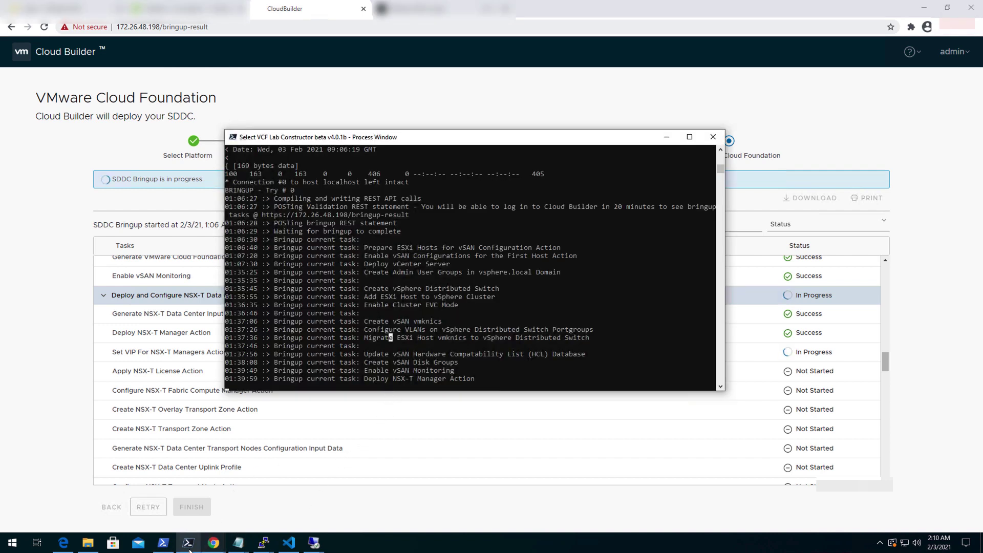
left_click(163, 542)
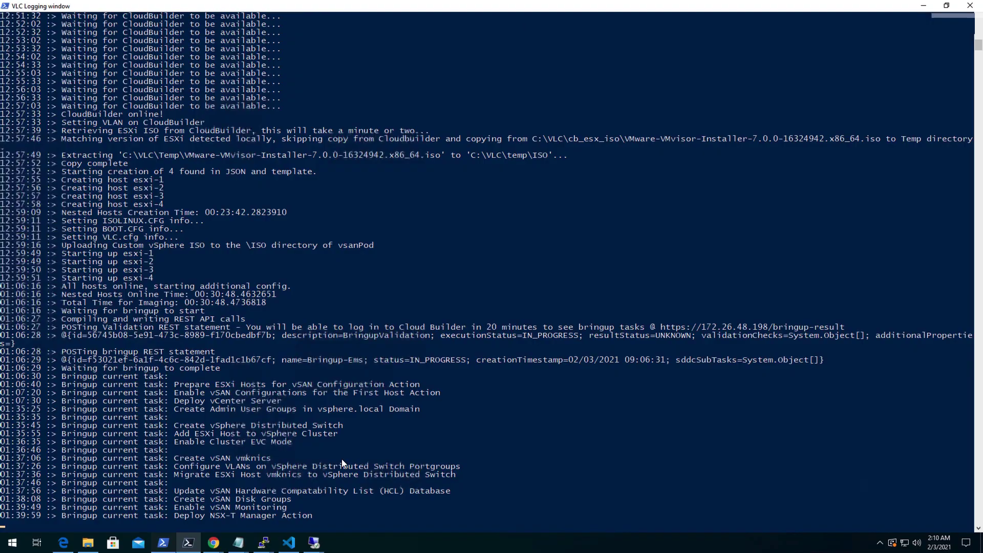
left_click(217, 540)
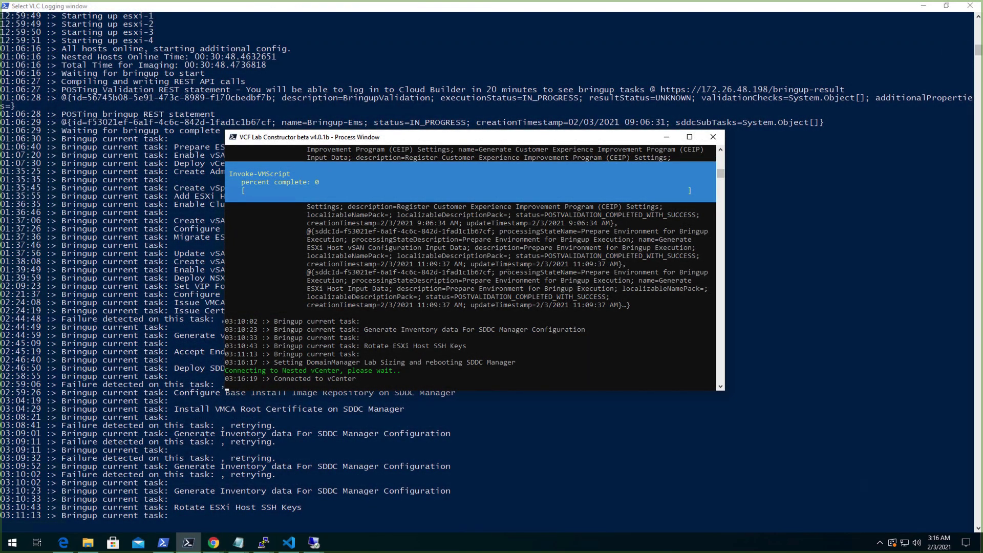
left_click(505, 264)
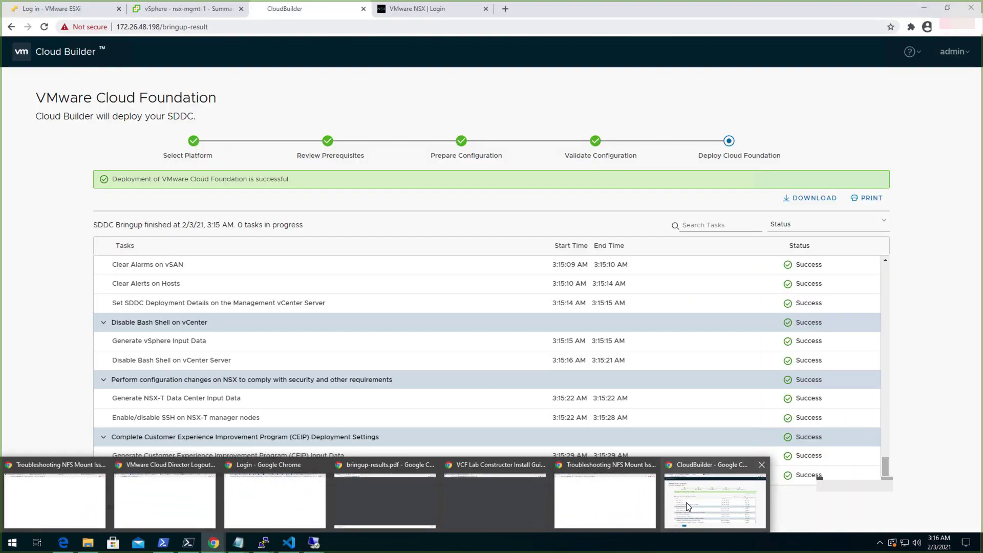
left_click(685, 502)
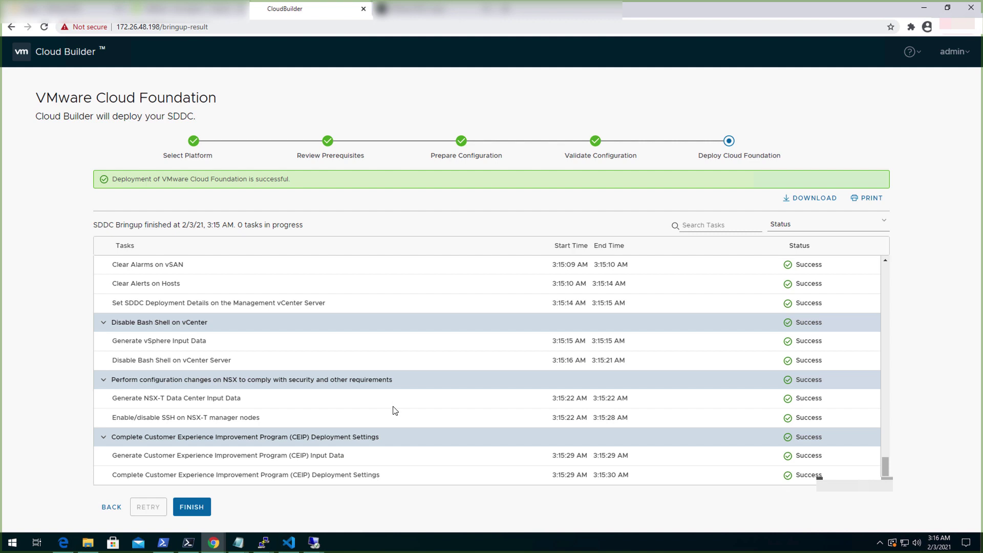
Download and open bringup-results (1).pdf, showing 113 succeeded and 0 failed tasks.
left_click(807, 203)
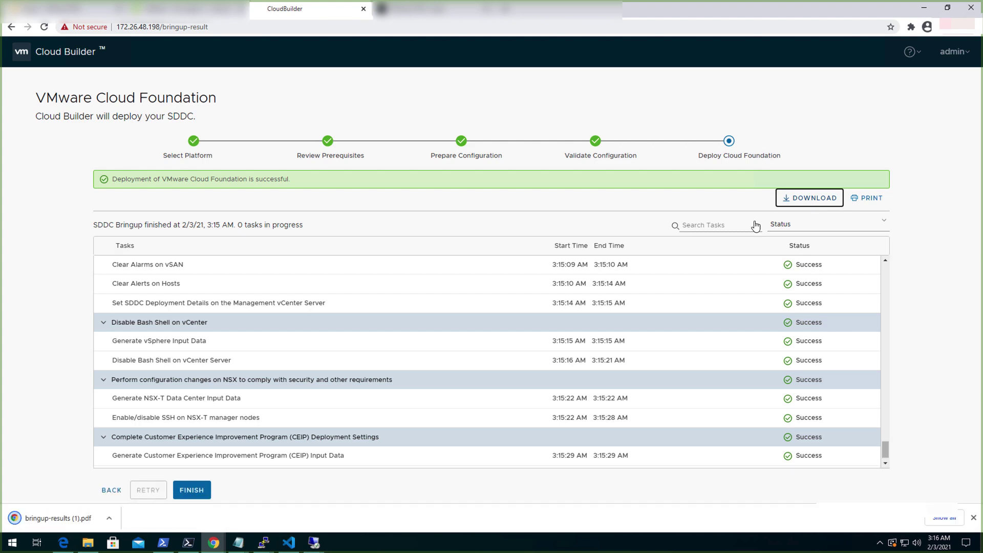
left_click(114, 521)
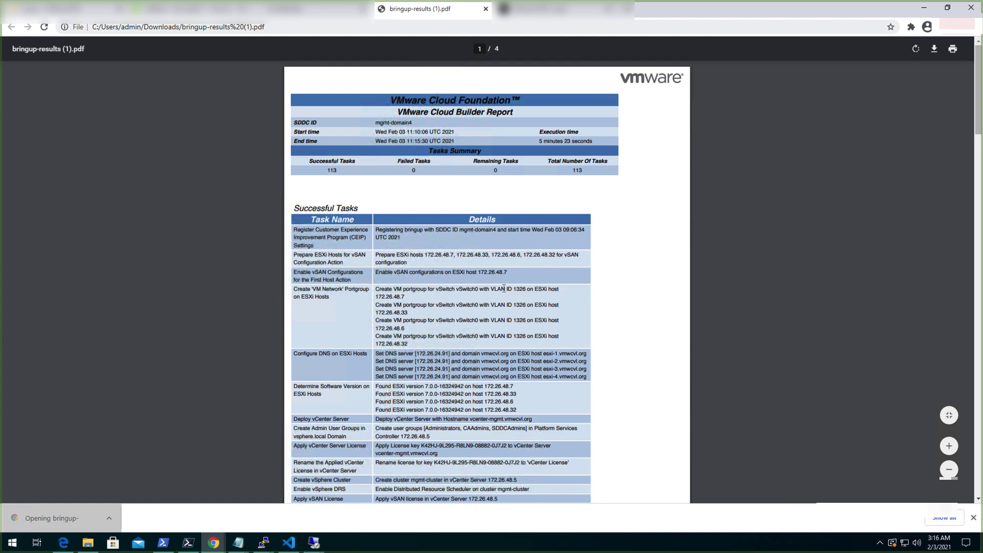
scroll(506, 292, "down", 20)
left_click(190, 544)
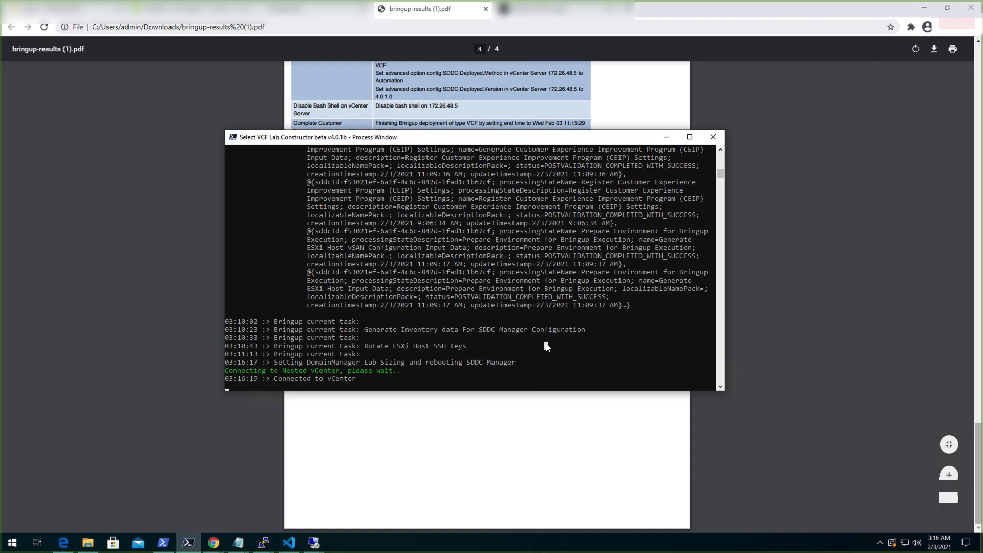
Resume the console to read the setup-complete message (02:41:35), then switch to the vSphere login page.
key("Return")
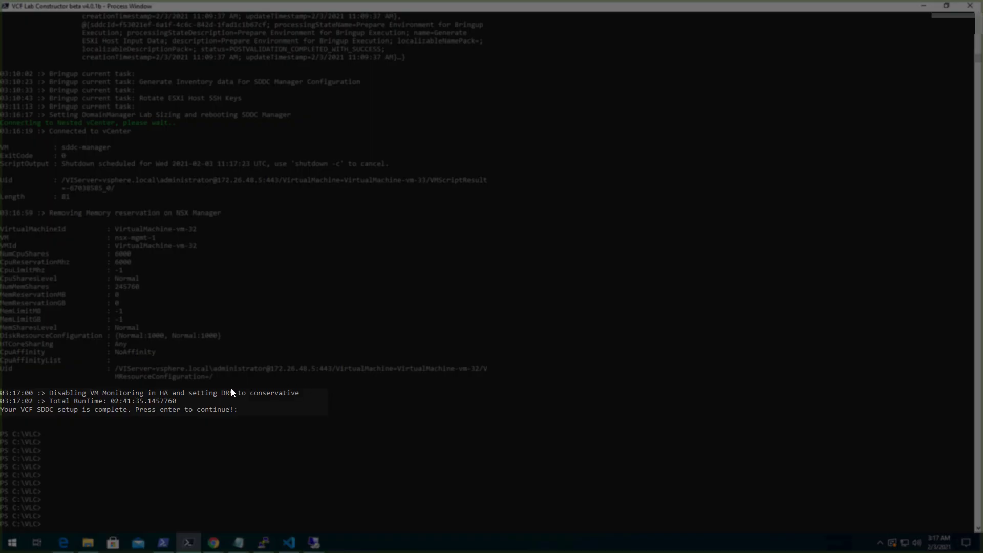
left_click(188, 395)
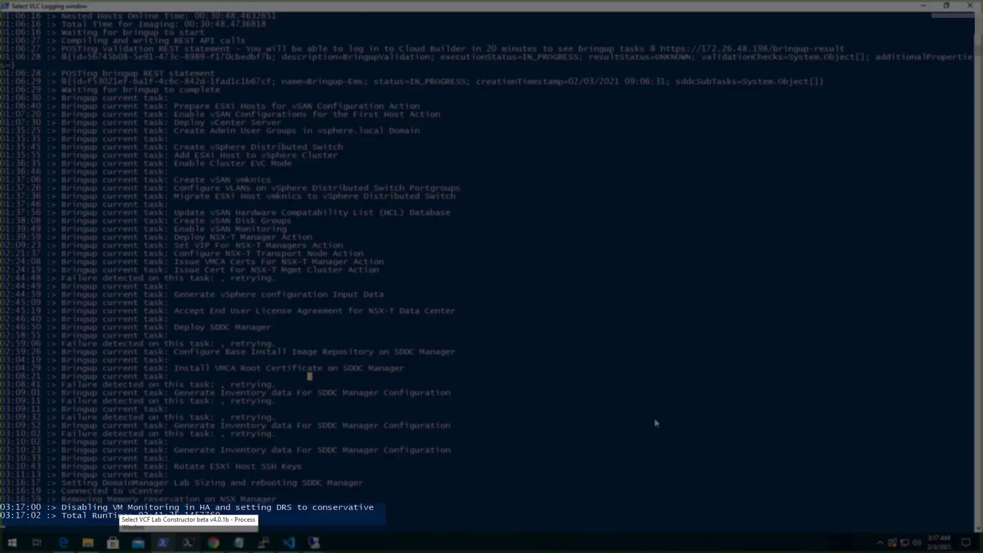
left_click(654, 419)
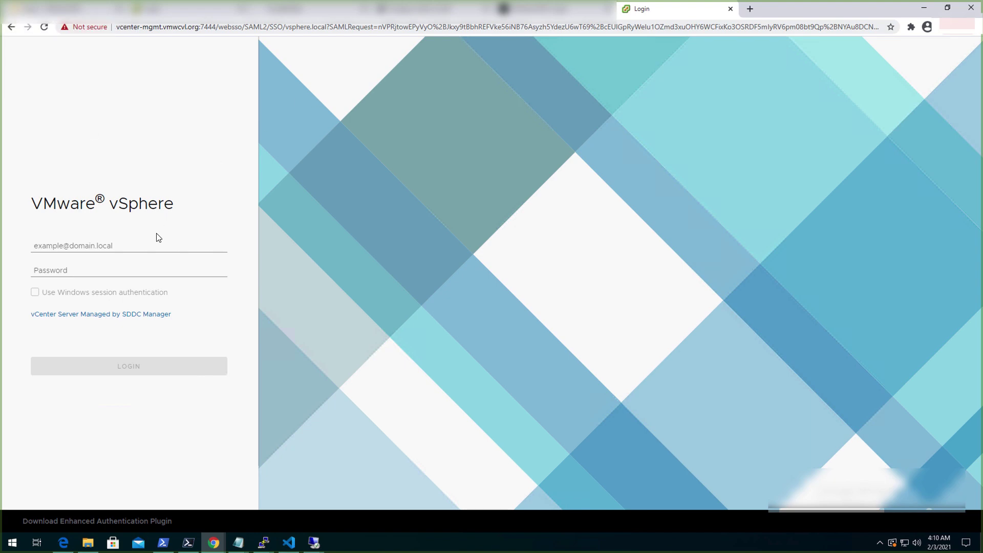
Log in with the saved administrator username suggestion and the account password.
left_click(138, 245)
type("ad")
key("Down")
key("Tab")
type("******")
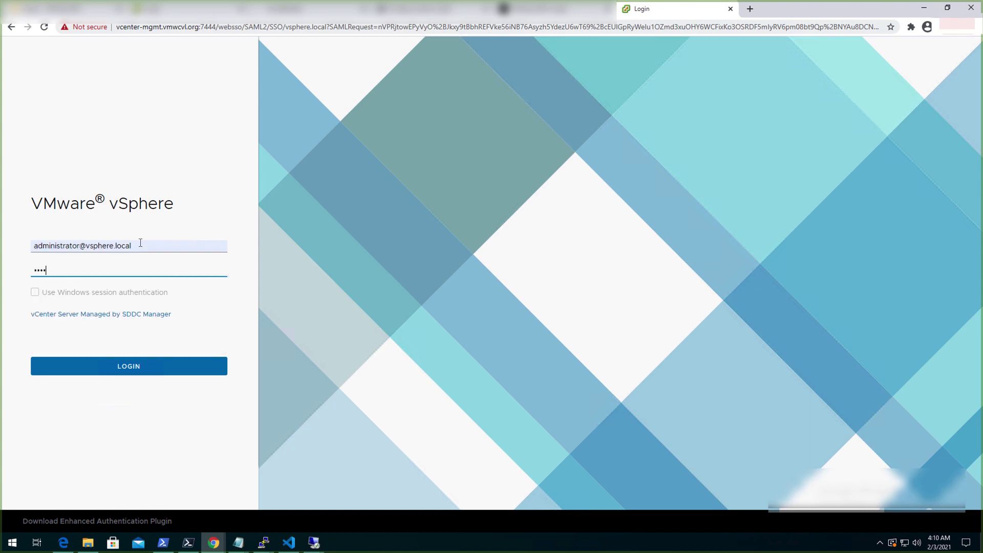
type("****")
key("Return")
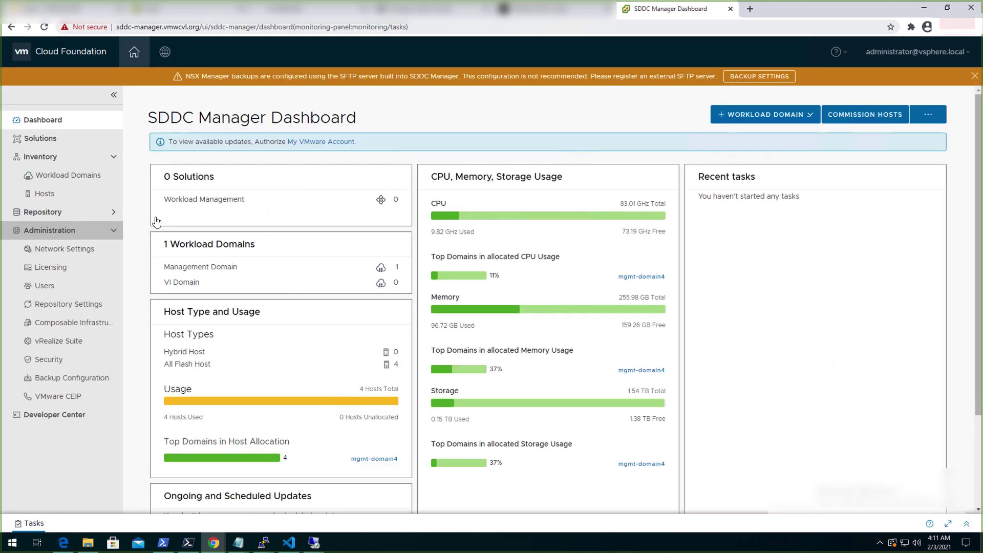
Open Workload Domains, select mgmt-domain4 and show its Services to reach vCenter Server.
left_click(68, 186)
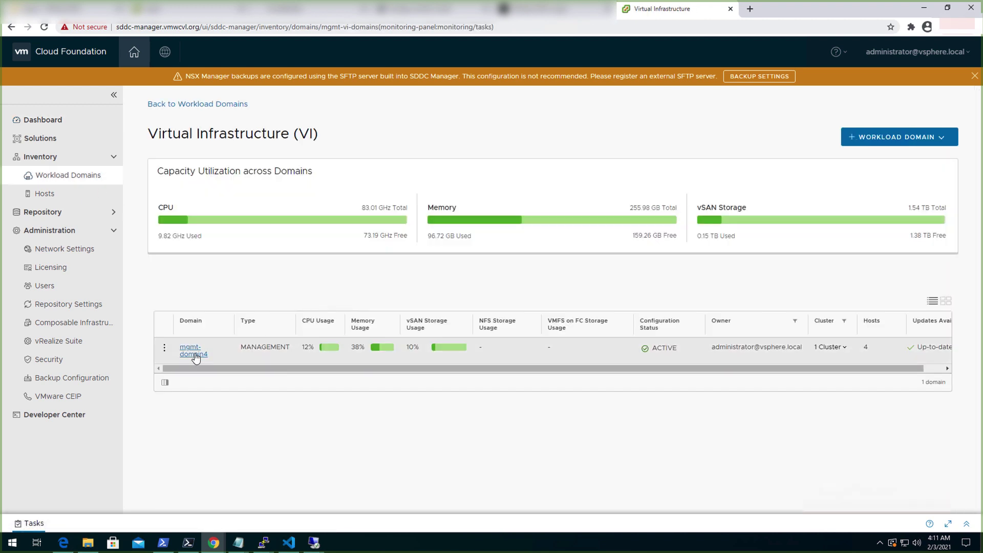
left_click(194, 353)
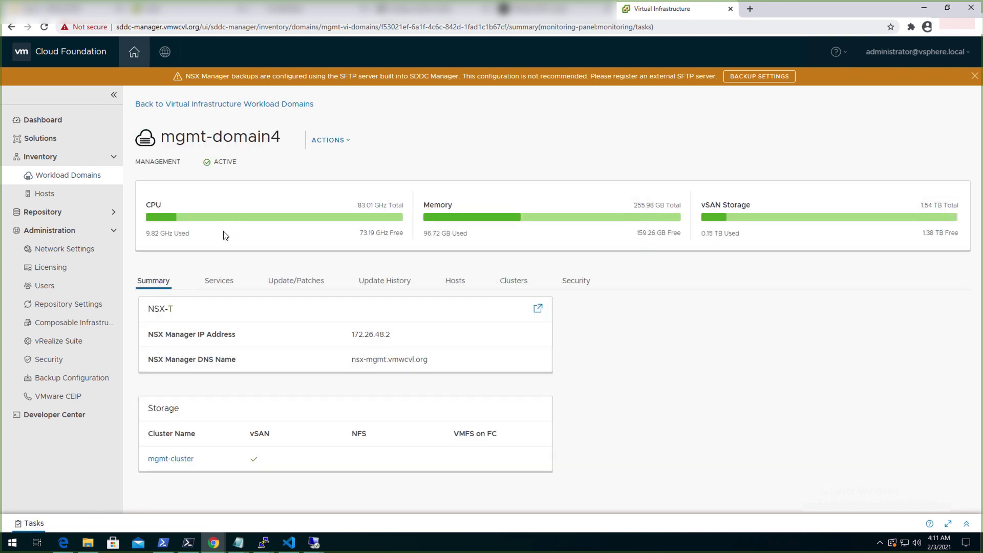
left_click(221, 284)
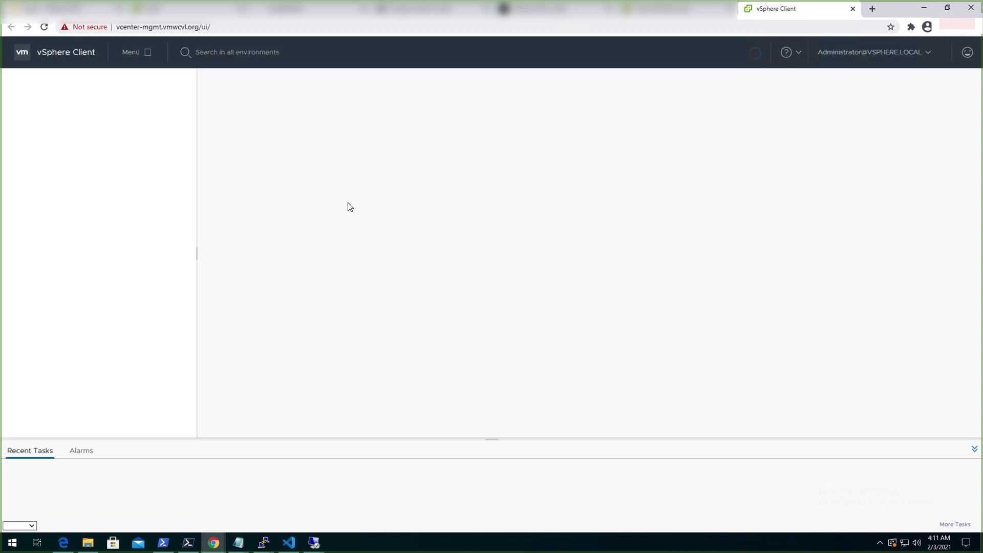
In Hosts and Clusters, expand mgmt-datacenter, mgmt-cluster, network-rp and mgmt-rp.
left_click(76, 89)
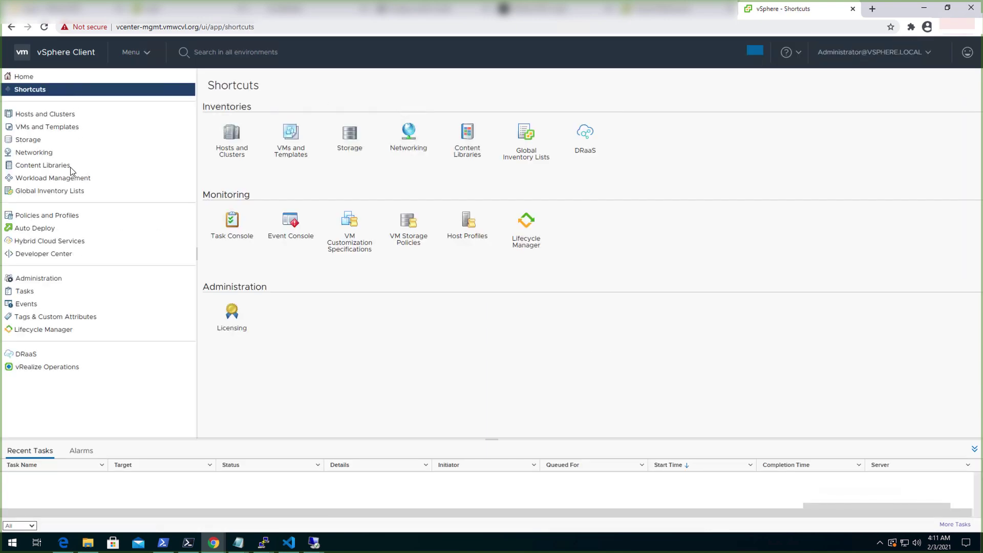
left_click(231, 153)
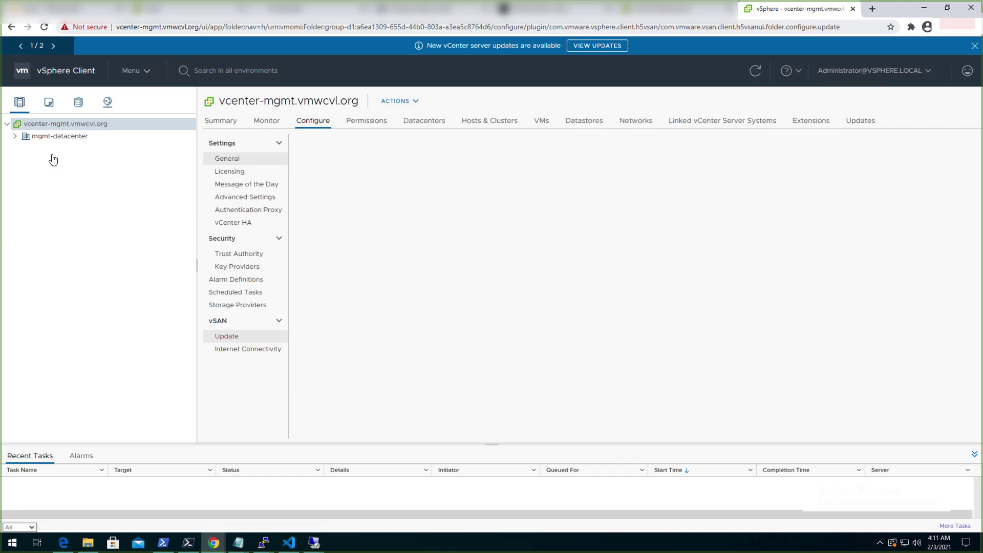
left_click(15, 137)
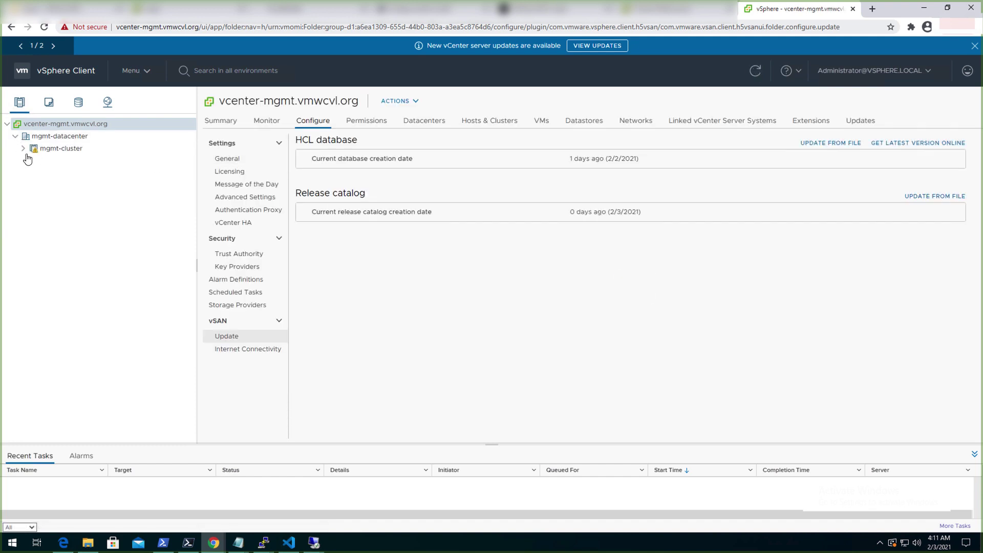
left_click(24, 149)
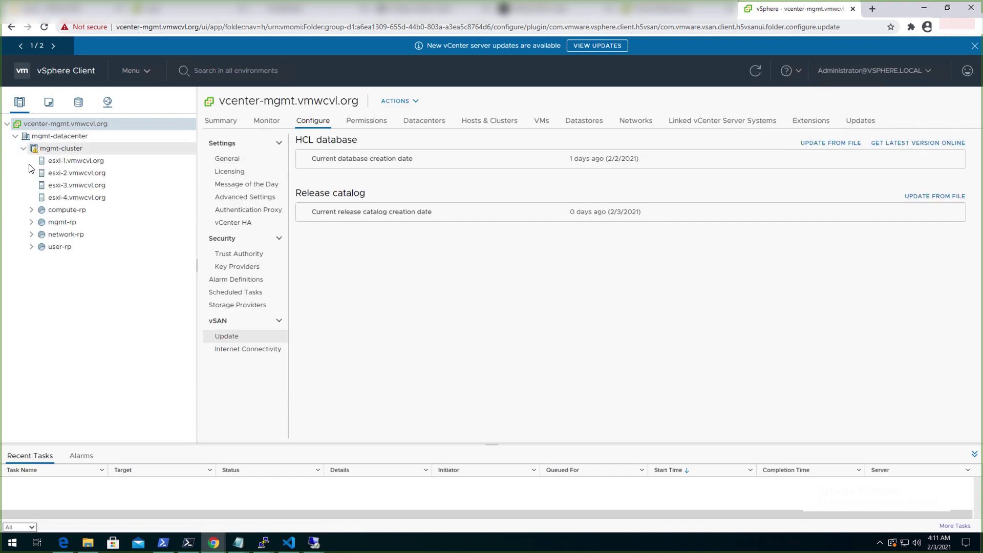
left_click(31, 234)
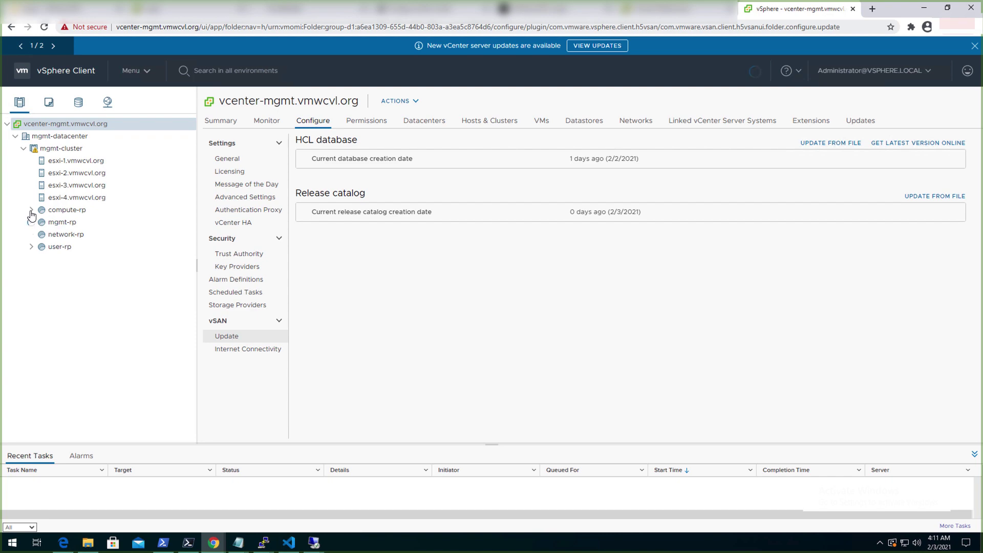
left_click(31, 222)
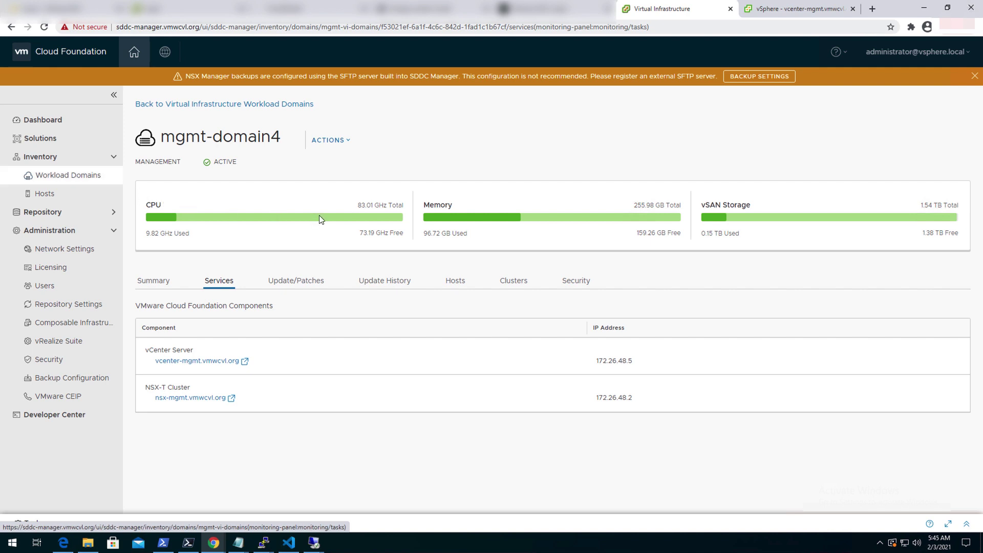
mouse_move(319, 219)
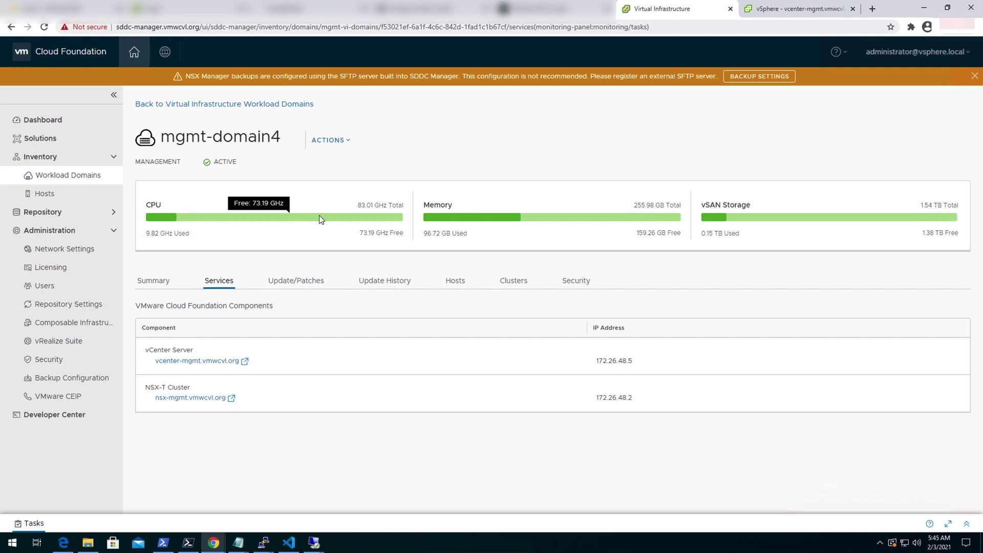